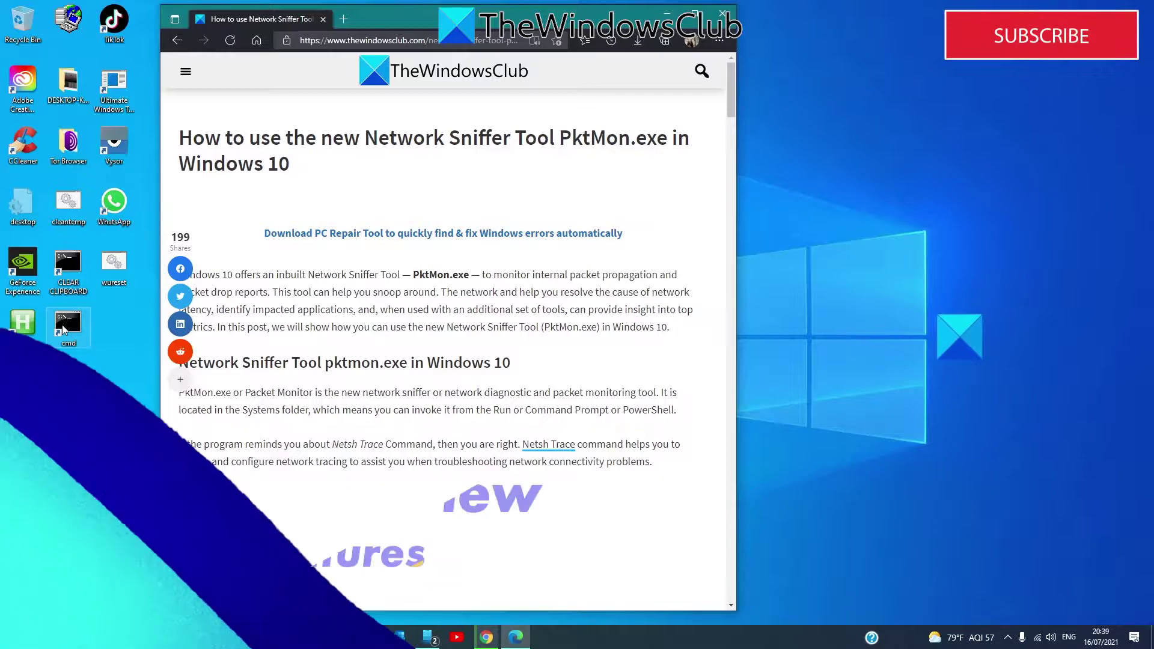
Step: Open an administrator Command Prompt and run pktmon.exe to list its commands
double_click(63, 329)
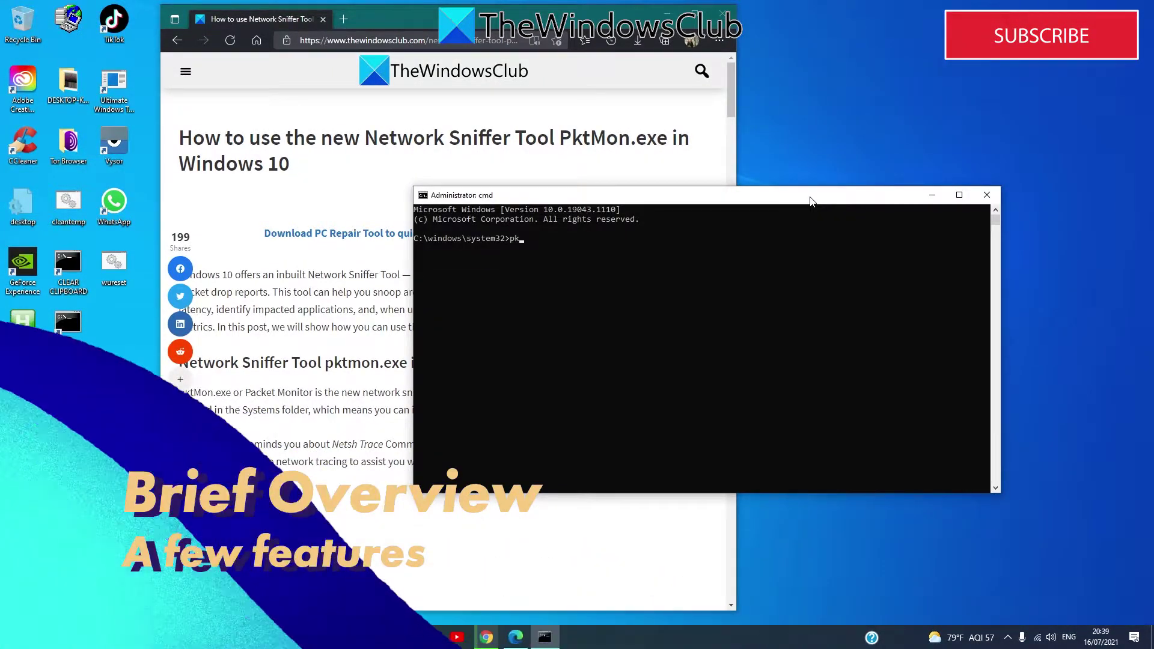
type("pktmon.")
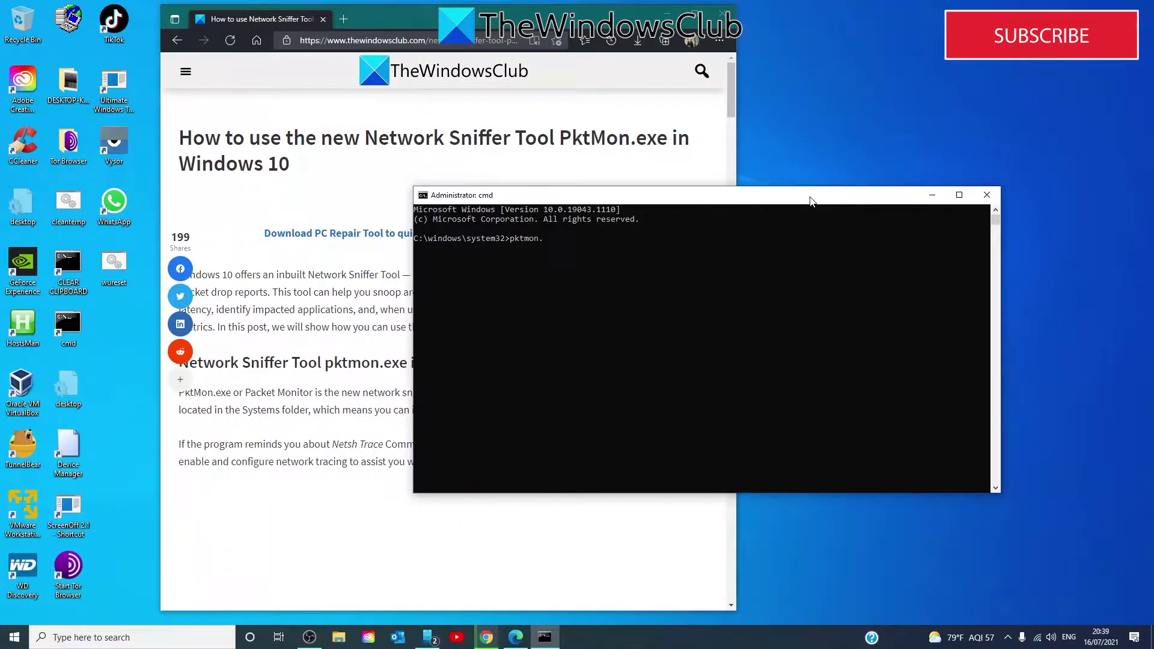
type("exe")
key("Return")
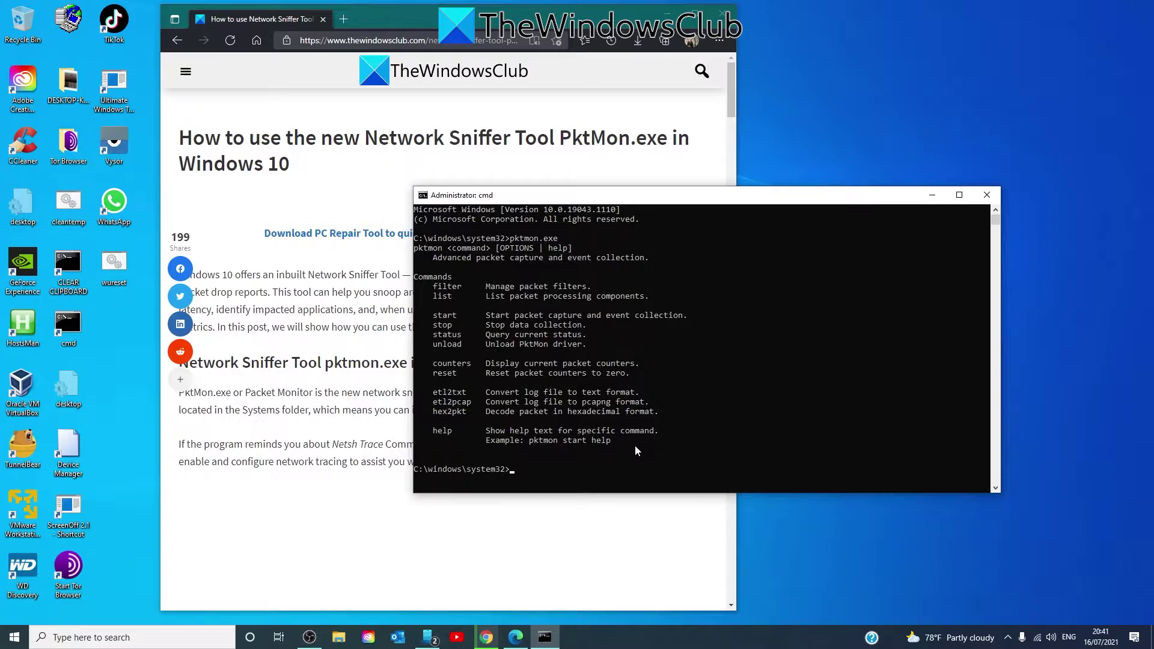
type("pk")
type("tm")
type("o")
type(" filter ")
type("add ")
type("lp")
Step: Run pktmon filter add help to view filter options and example filters
key("Return")
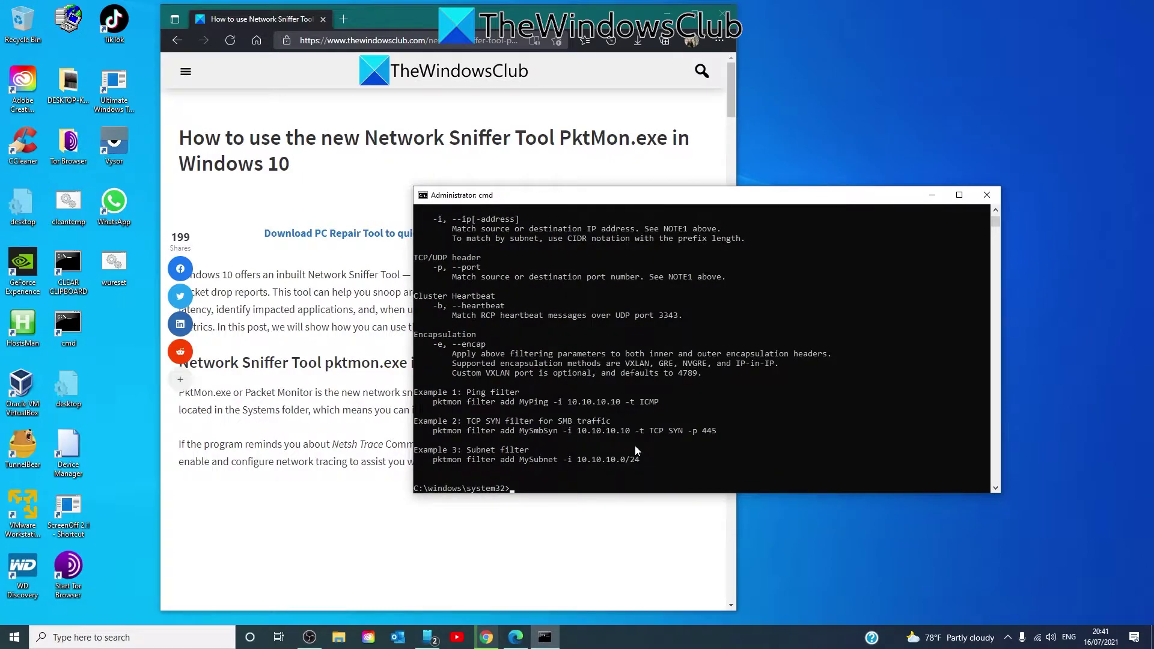
scroll(579, 414, "up", 2)
scroll(580, 414, "up", 2)
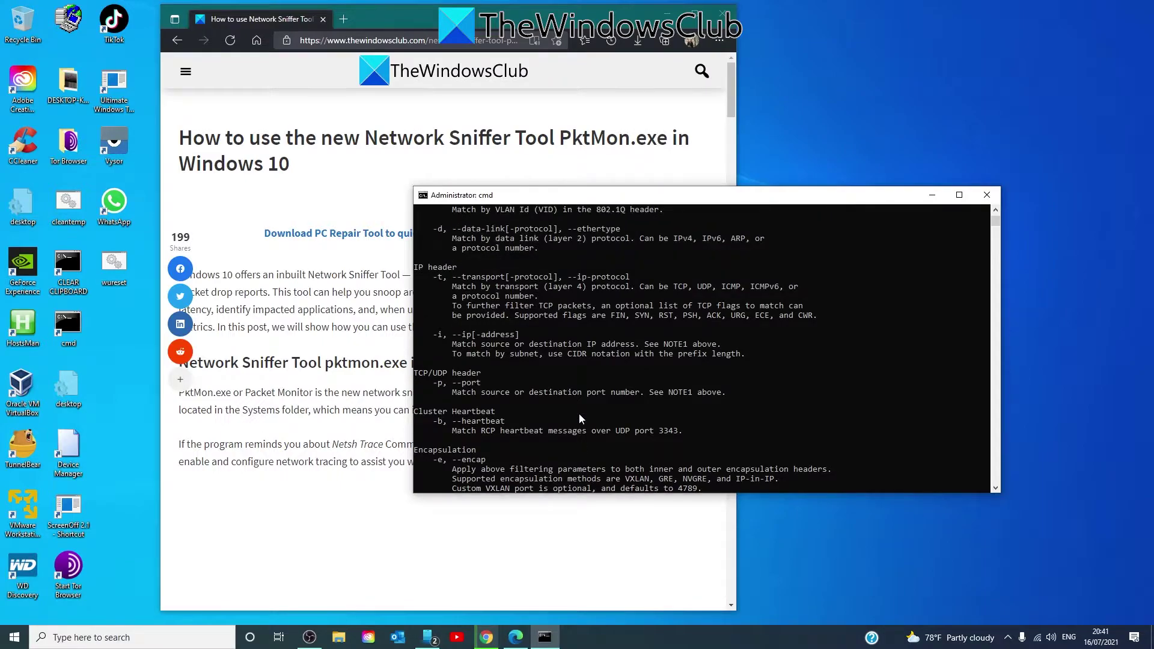
scroll(579, 415, "down", 6)
scroll(579, 414, "down", 2)
scroll(580, 414, "up", 2)
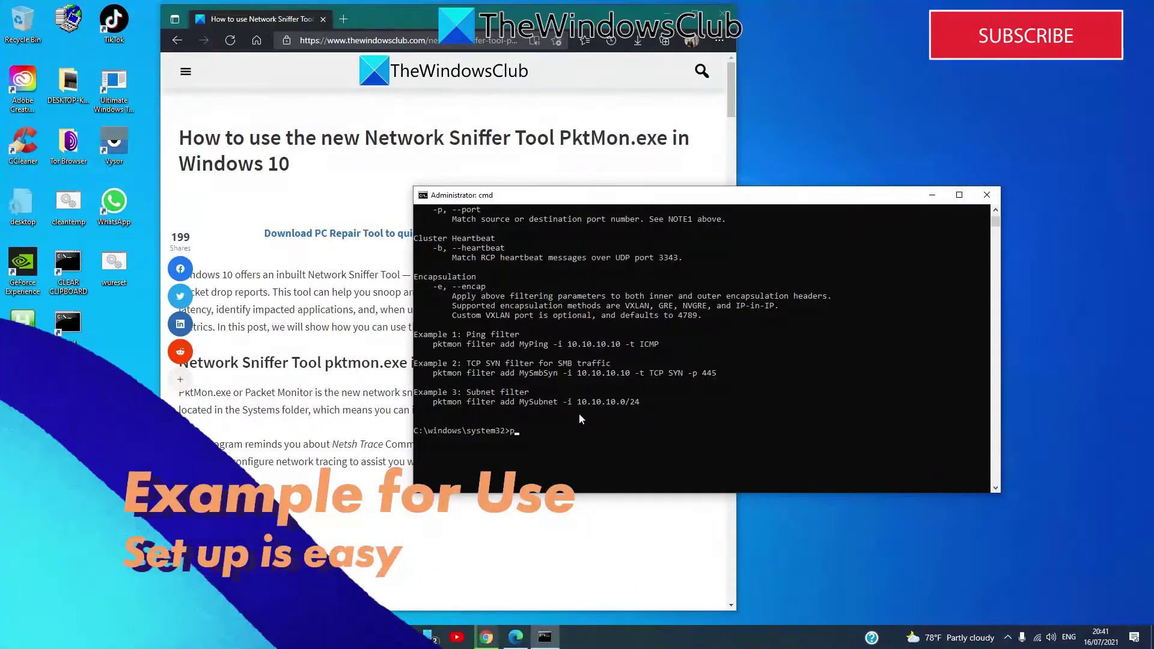
type("pkt")
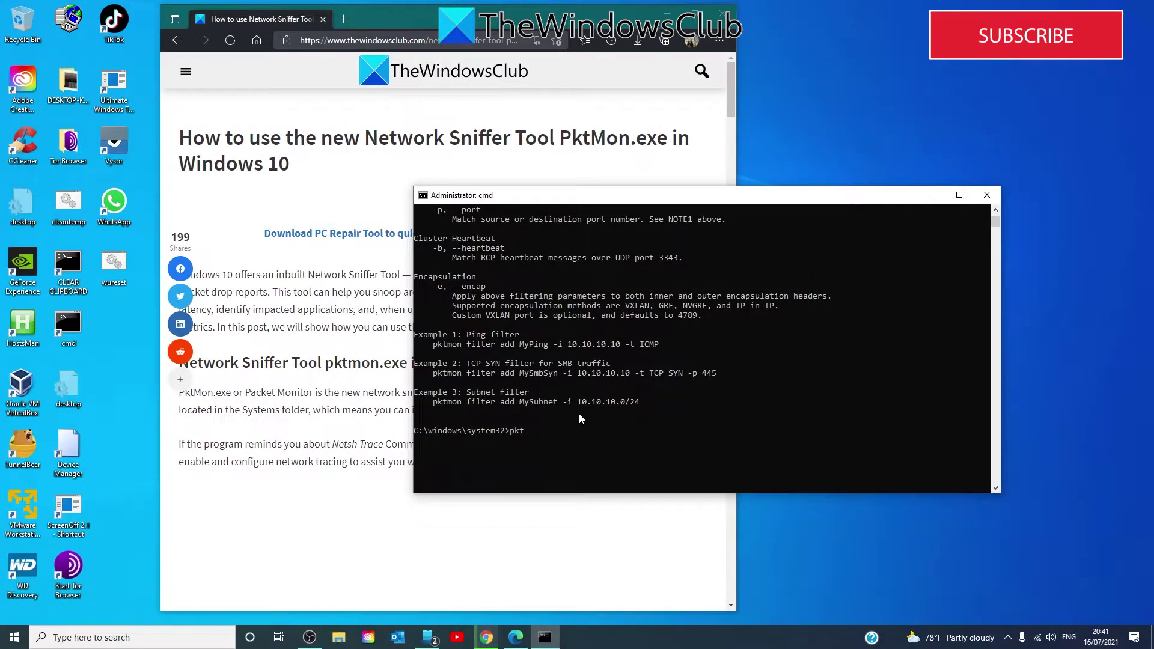
type("mon fil")
type("er add -p 108")
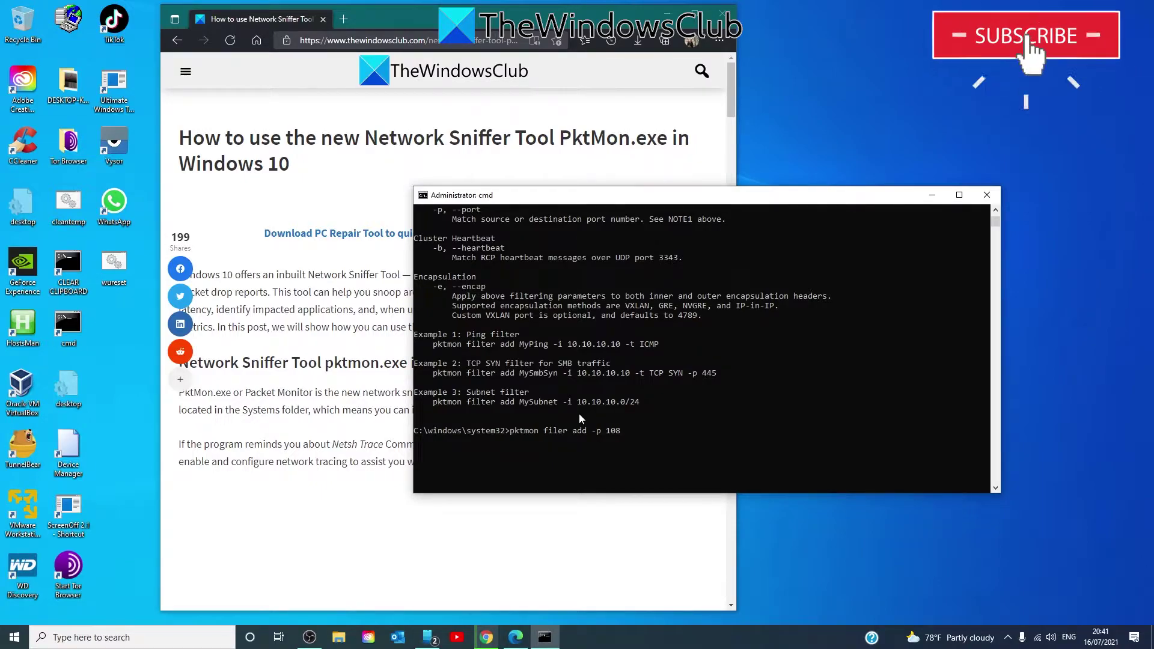
type("8")
Step: Add the port 1088 filter with pktmon filter add -p 1088, correcting the 'filer' typo
key("Return")
type("pktmon filter add -p 1088")
key("Return")
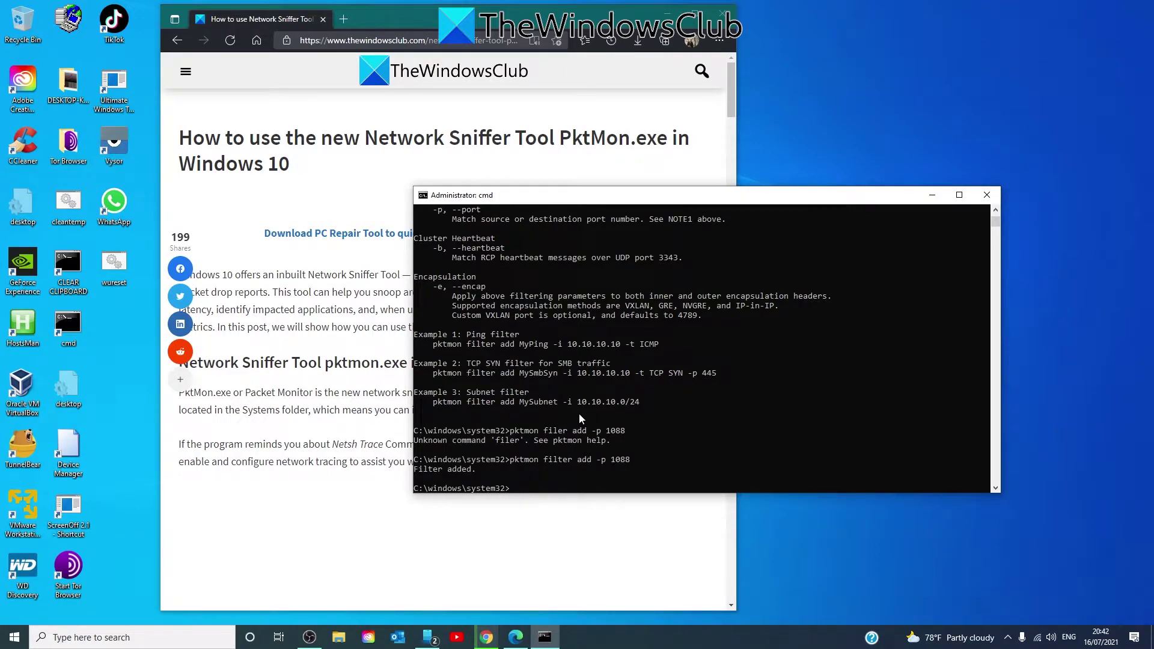
type("pkt")
type("mon f")
type("li")
key("BackSpace")
key("BackSpace")
type("ilter list")
Step: Run pktmon filter list, showing the single port 1088 filter
key("Return")
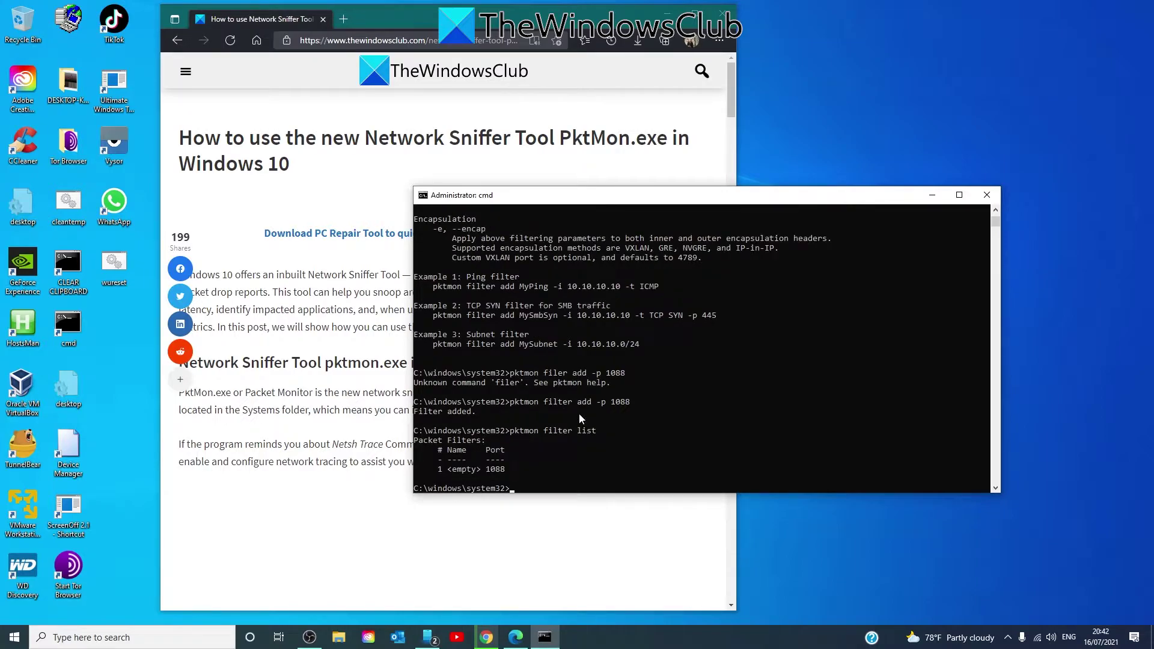
type("p")
type("ktmon")
type(" fli")
type("ter remo")
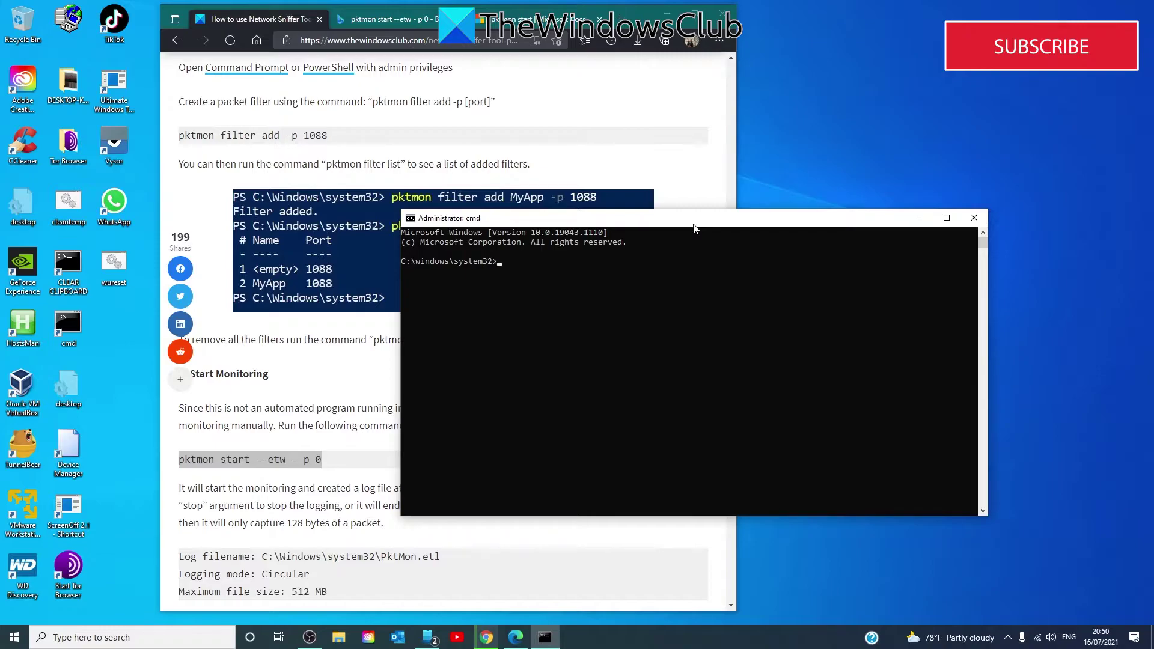
type("pkt")
type("mon")
type(" start ")
type("--")
type("etw")
Step: Start the capture with pktmon start --etw, logging to PktMon.etl
key("Return")
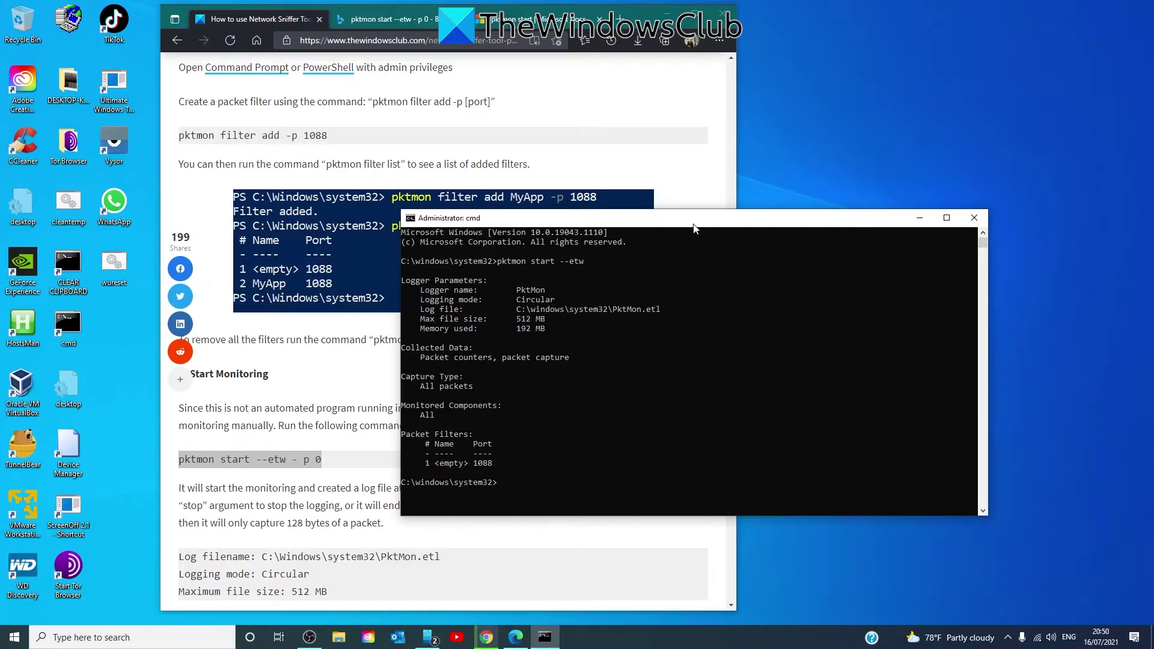
type("pktmon")
type(" st")
type("op --")
type("etw")
Step: Stop the capture with pktmon stop --etw, saving PktMon.etl with no lost events
key("Return")
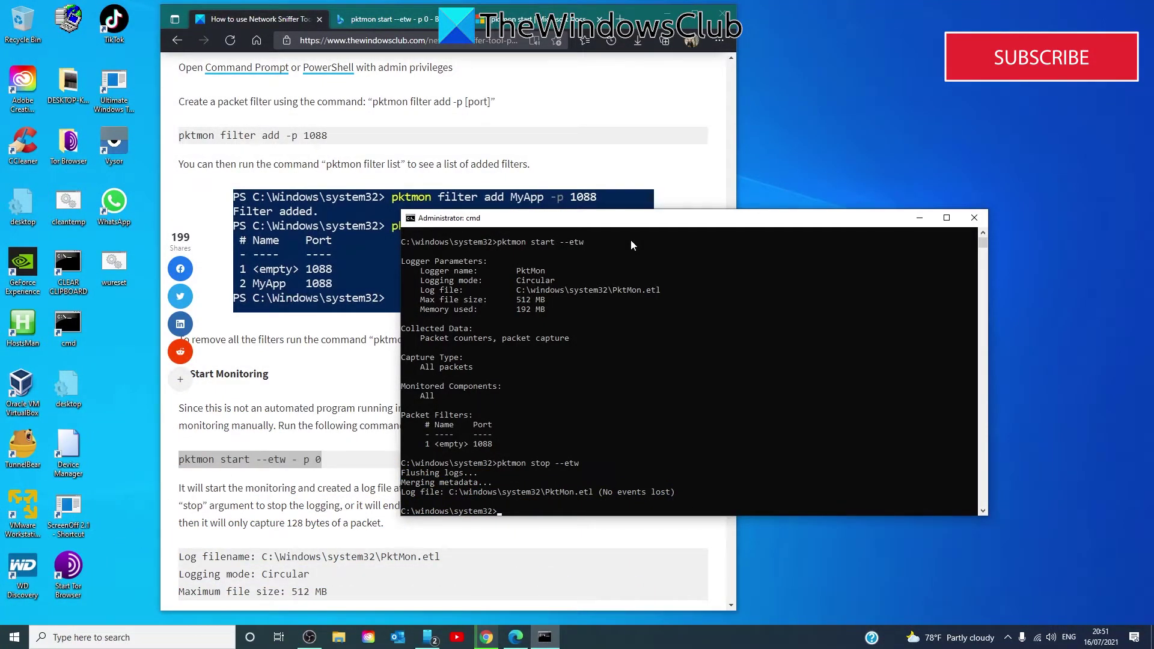
type("p")
type("ktmon")
type(" form")
Step: Format pktmon.etl into port-monitor-1088.txt, converting 1150 events
key("BackSpace")
key("BackSpace")
type("at pktmo")
type("n.e")
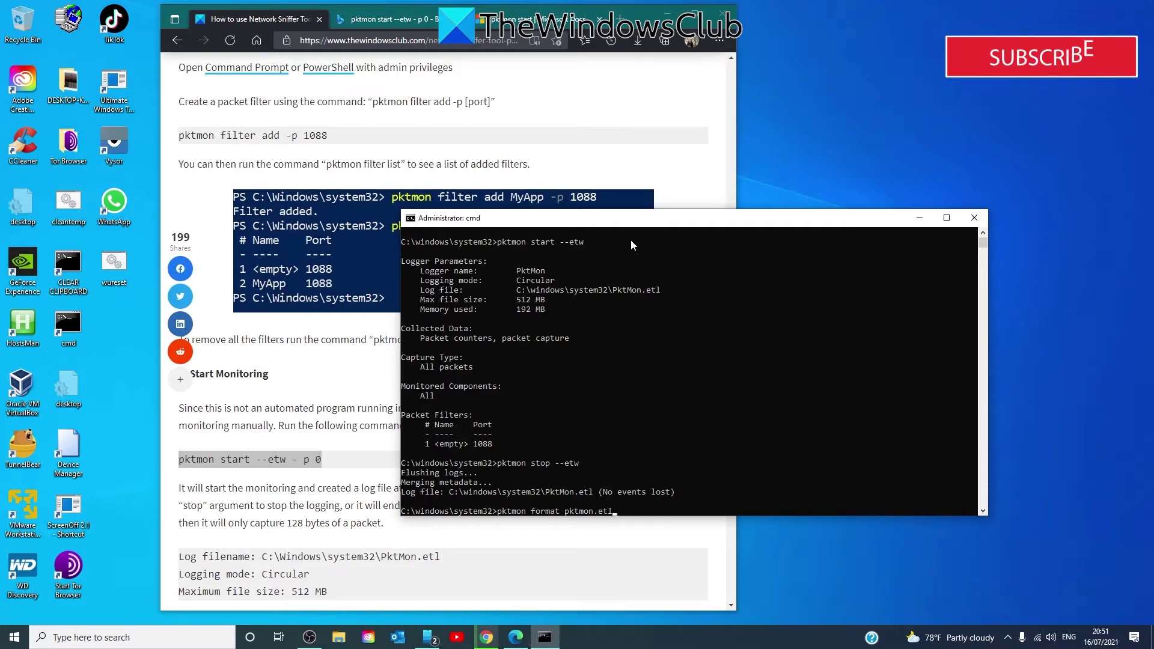
type("tl")
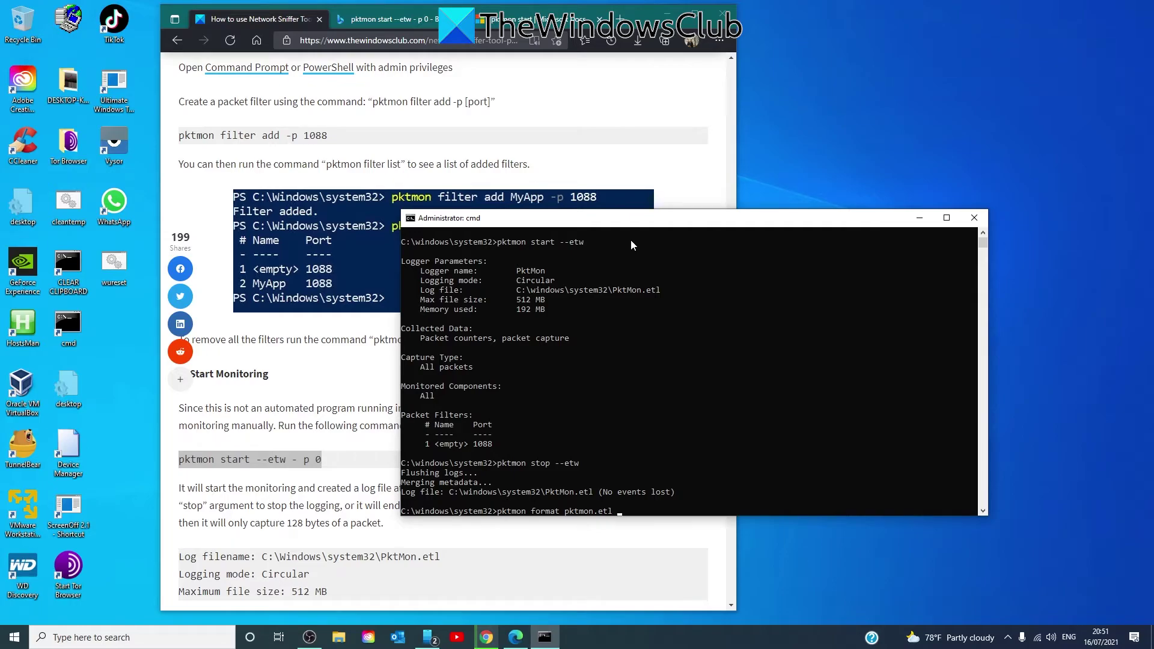
type(" -o")
type(" port")
type("-mon")
type("itor")
key("BackSpace")
key("BackSpace")
type("or-")
type("1088.")
type("txt")
key("Return")
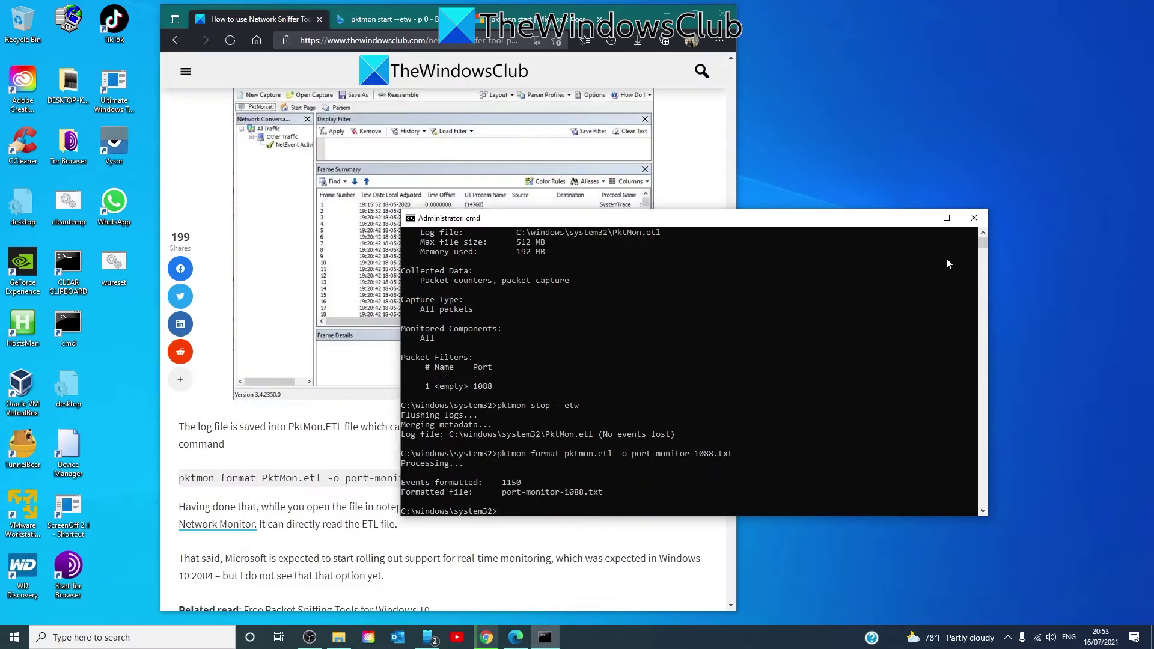
Step: Open File Explorer on System32, where the 344 KB port-monitor-1088 file appears
left_click(339, 637)
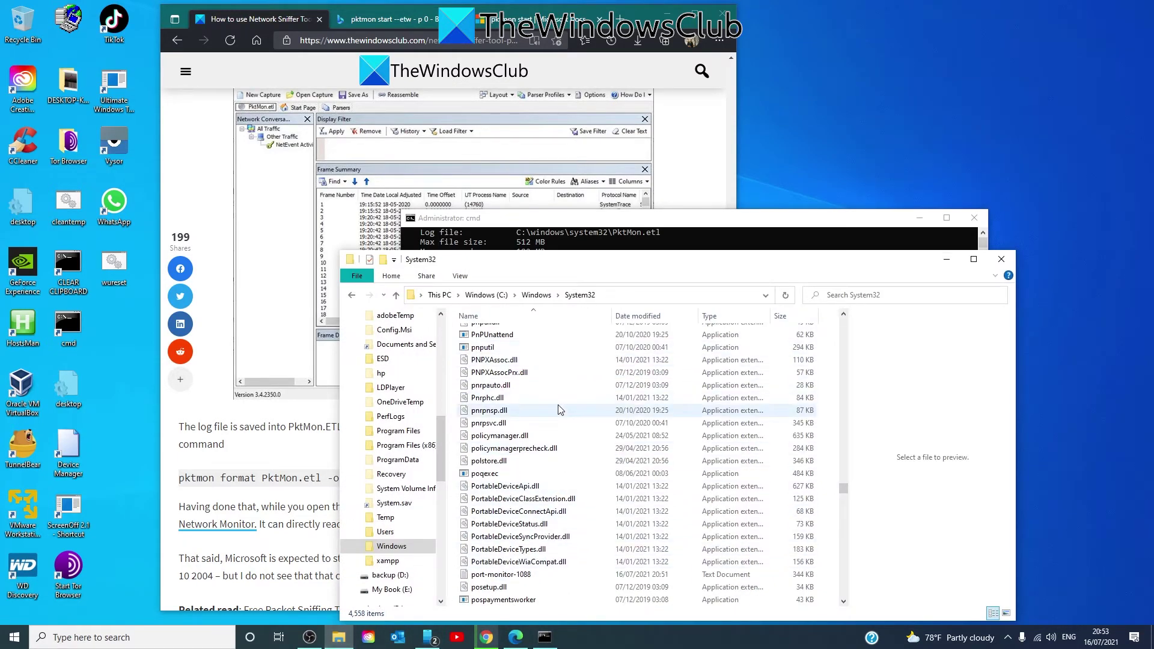
scroll(558, 410, "down", 1)
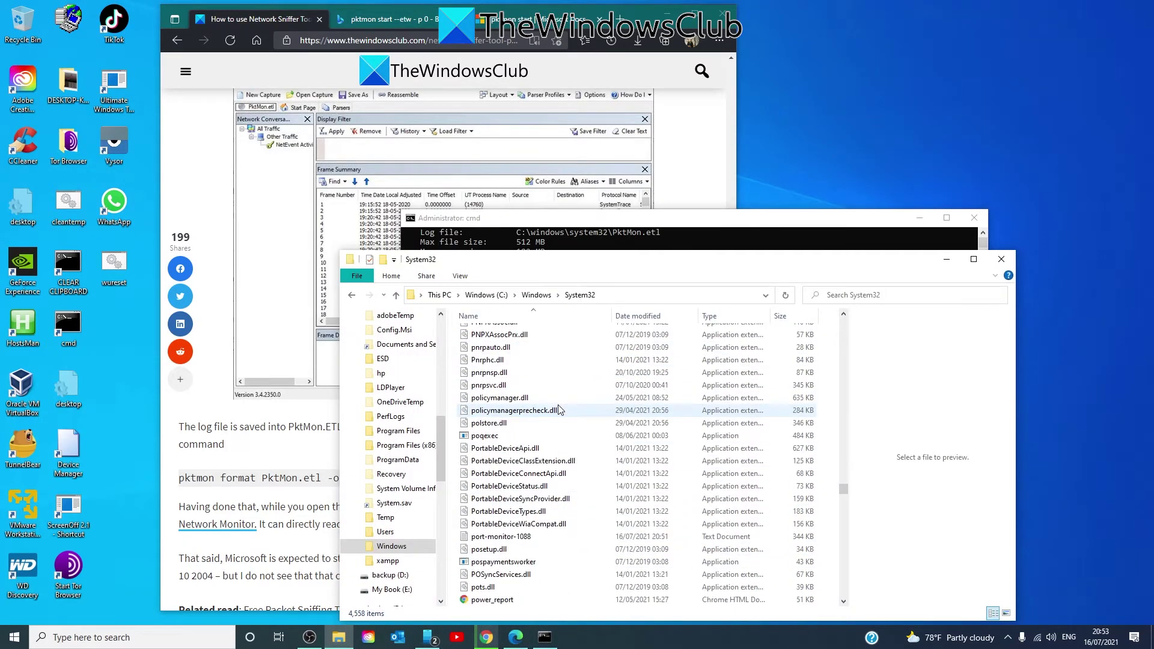
Step: Open port-monitor-1088 in Notepad to read its PktMon counter and component lines
double_click(528, 540)
scroll(515, 433, "down", 2)
scroll(514, 434, "down", 2)
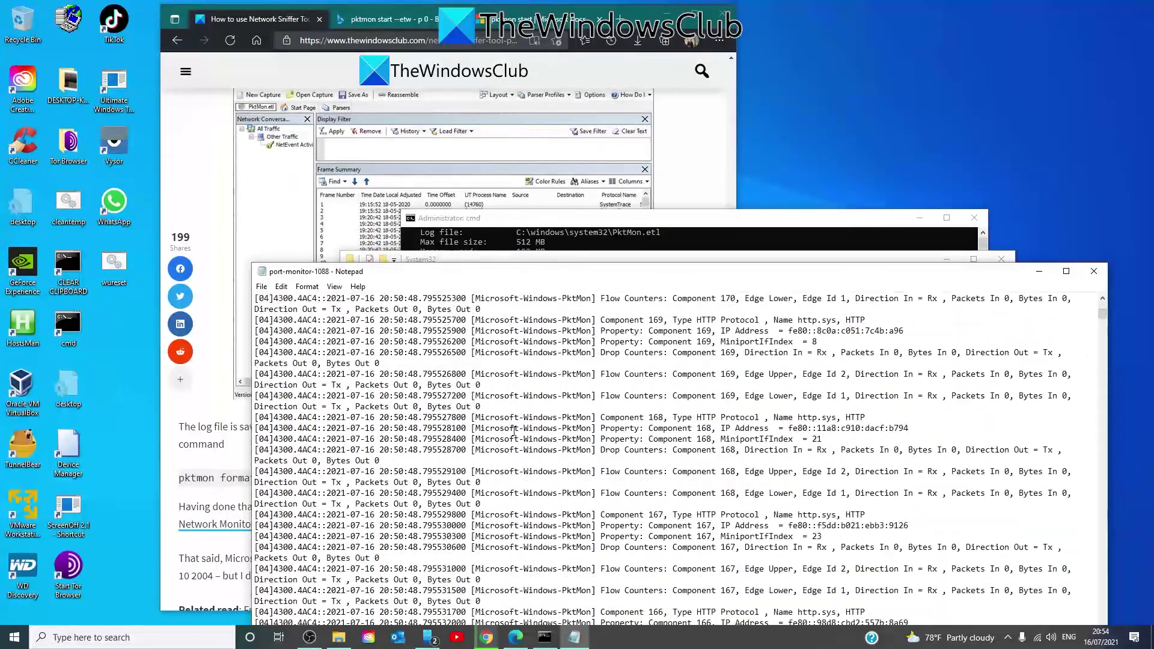
scroll(515, 433, "down", 8)
scroll(514, 433, "down", 8)
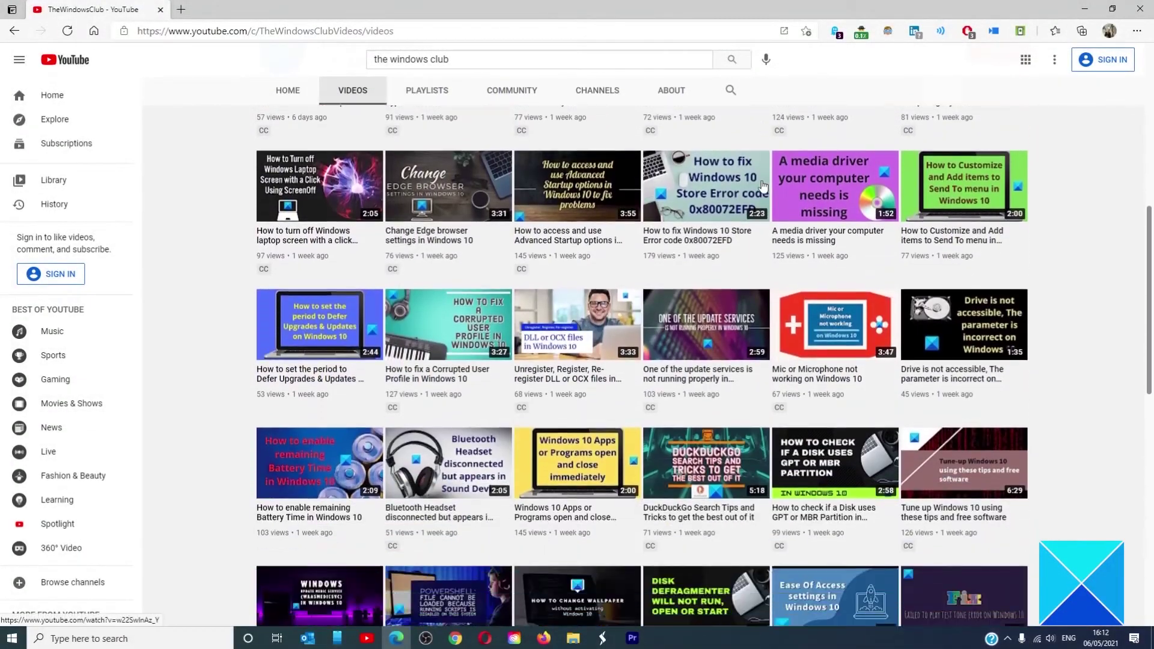
scroll(762, 185, "down", 3)
scroll(762, 185, "down", 1)
scroll(762, 186, "down", 3)
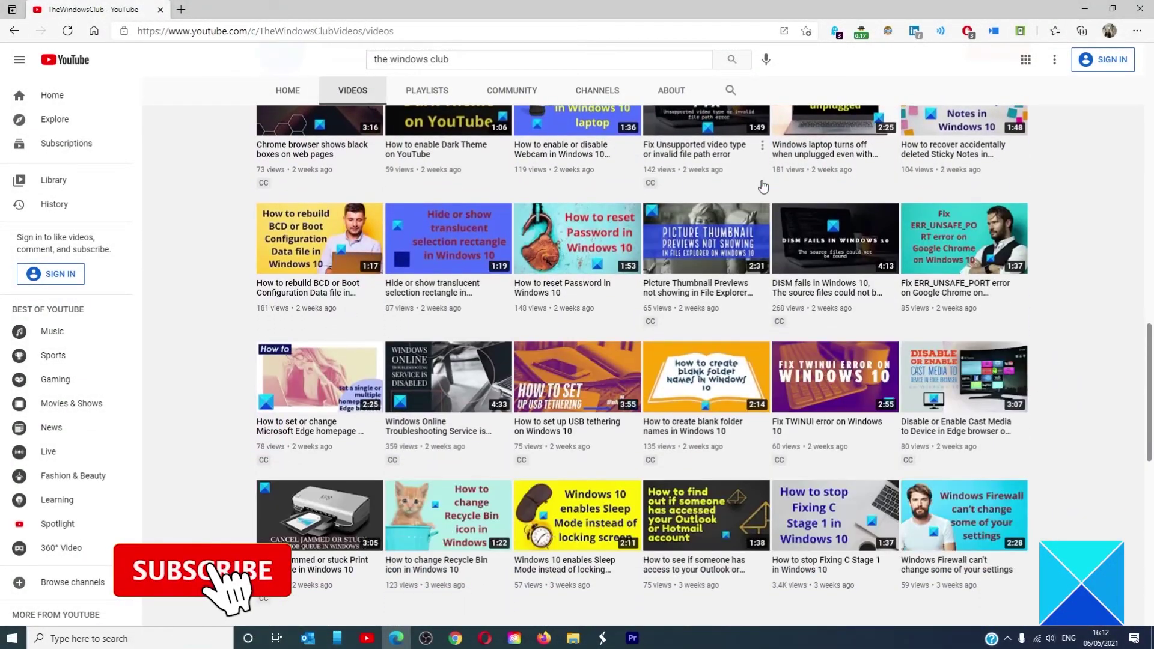
scroll(762, 185, "up", 2)
scroll(762, 186, "up", 3)
scroll(762, 186, "up", 1)
scroll(762, 187, "up", 2)
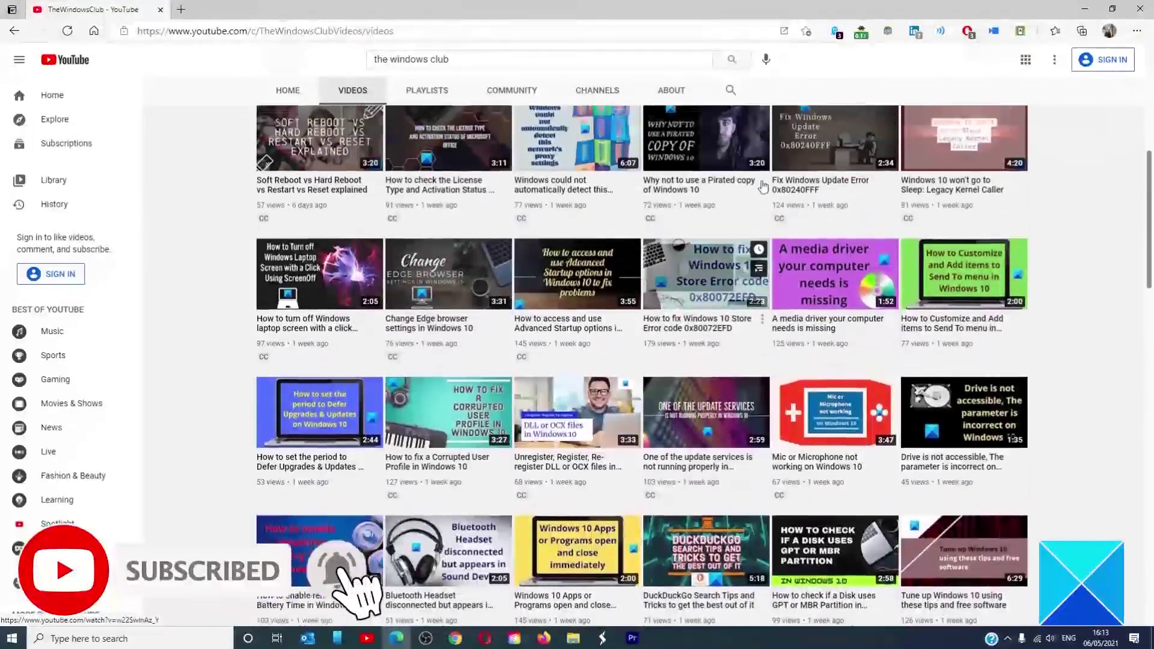